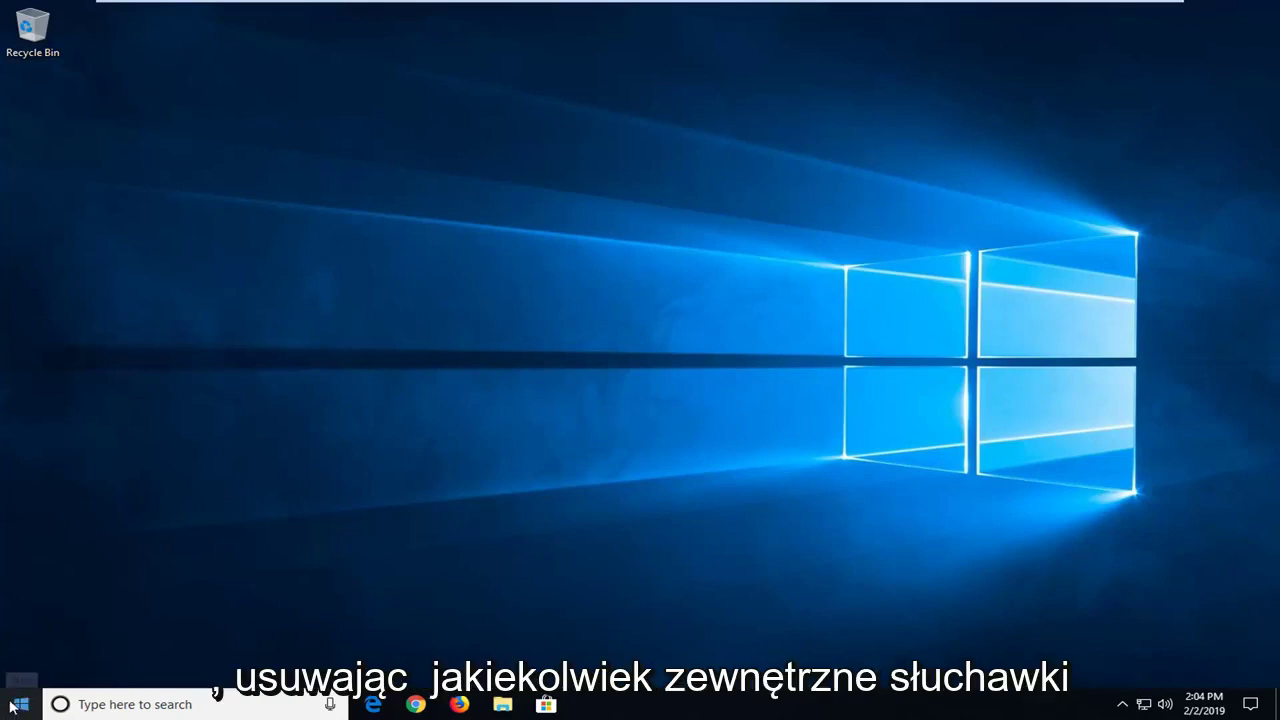
Step: Search Windows for "device manager" and open Device Manager
left_click(12, 703)
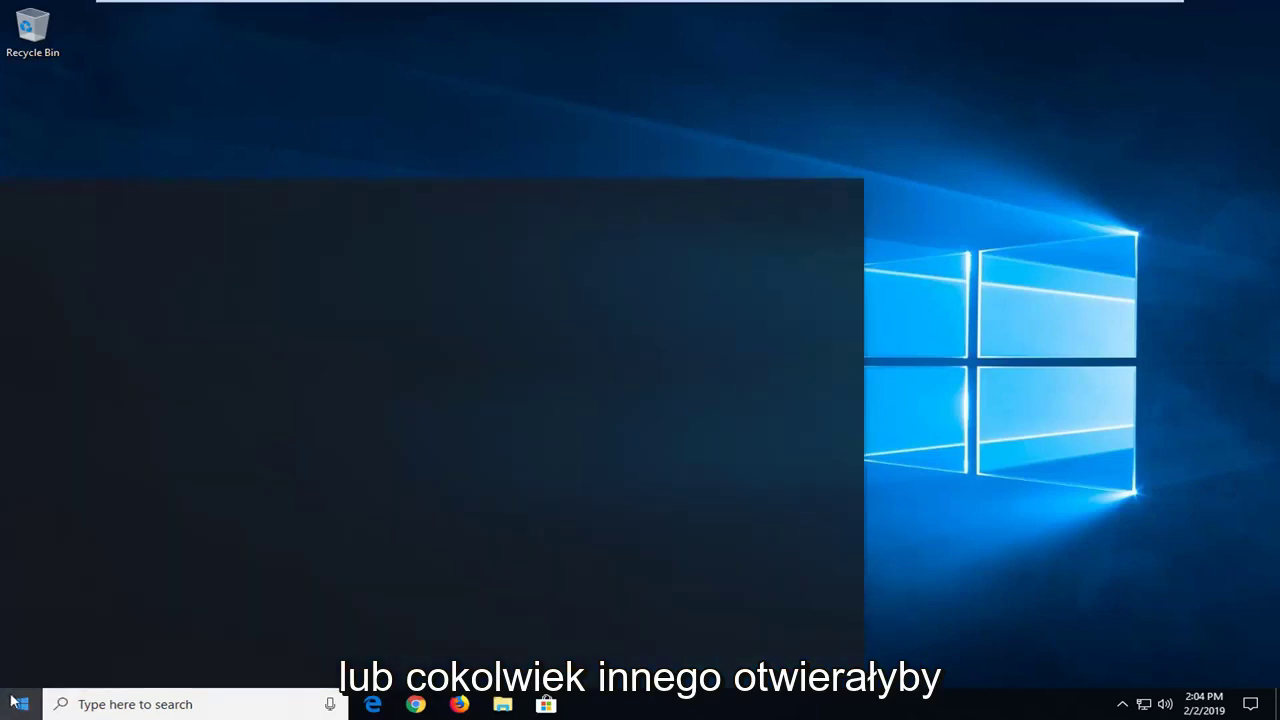
type("devic")
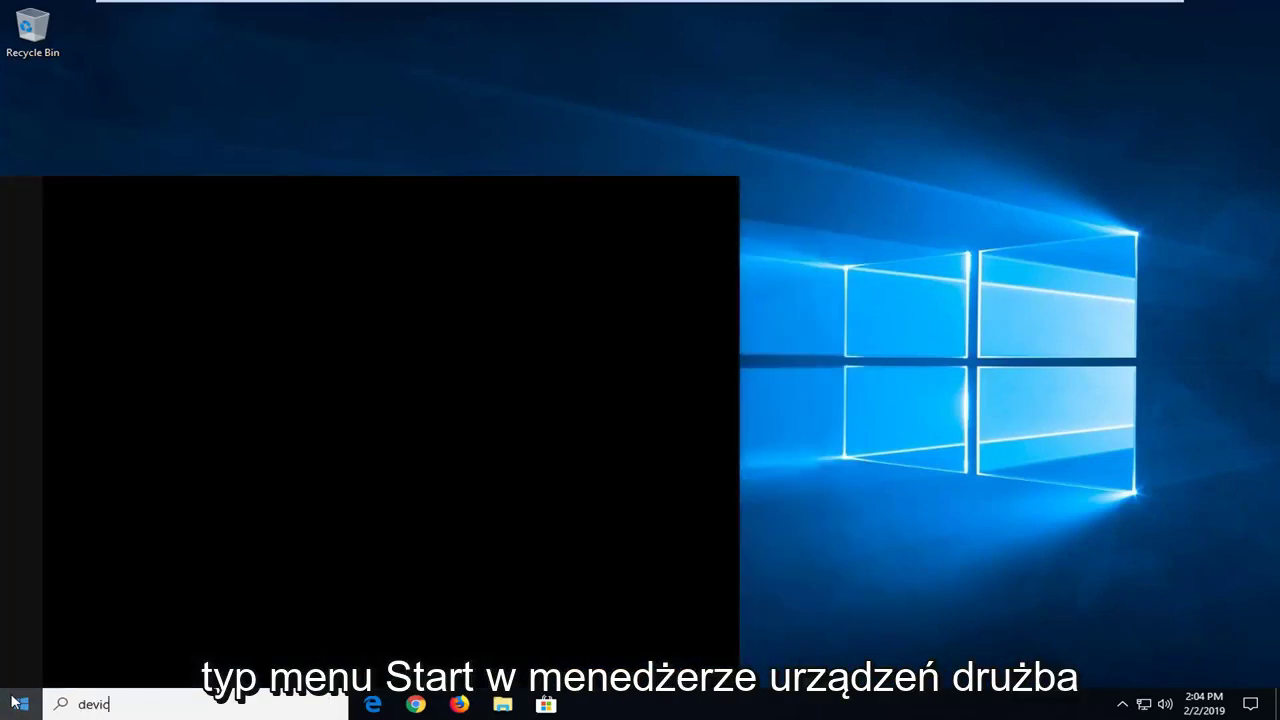
type("e manager")
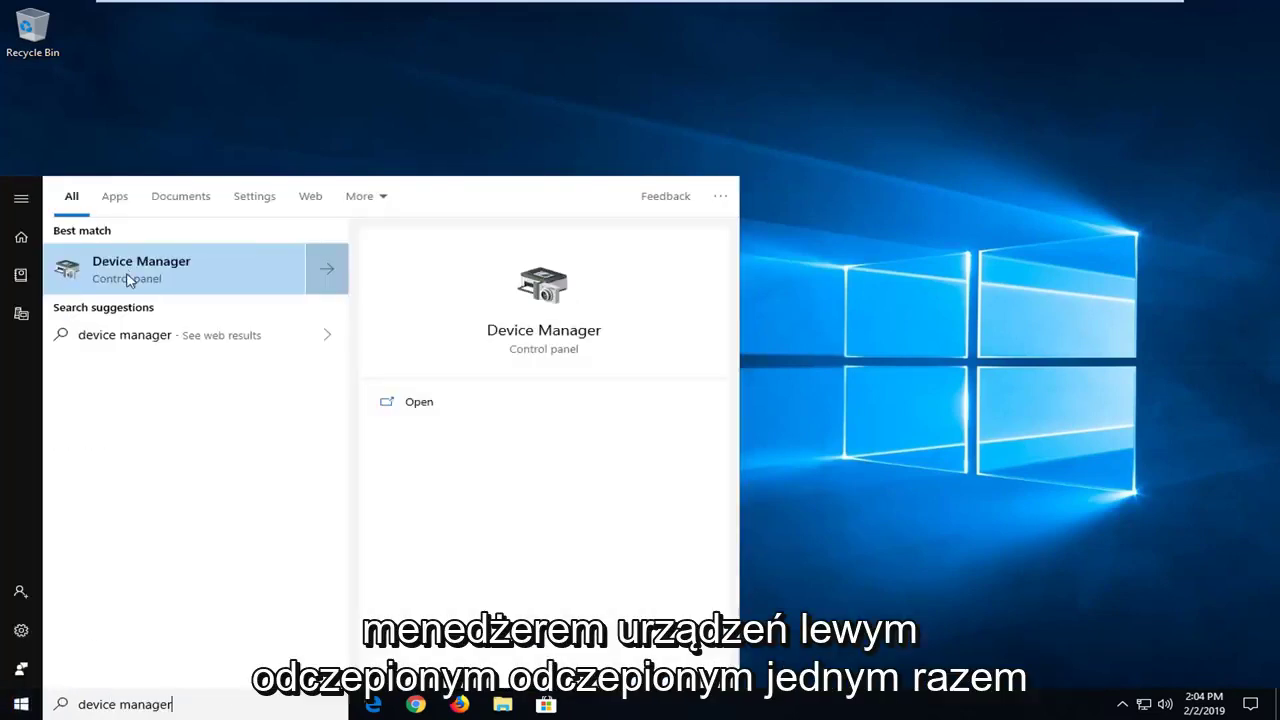
left_click(116, 276)
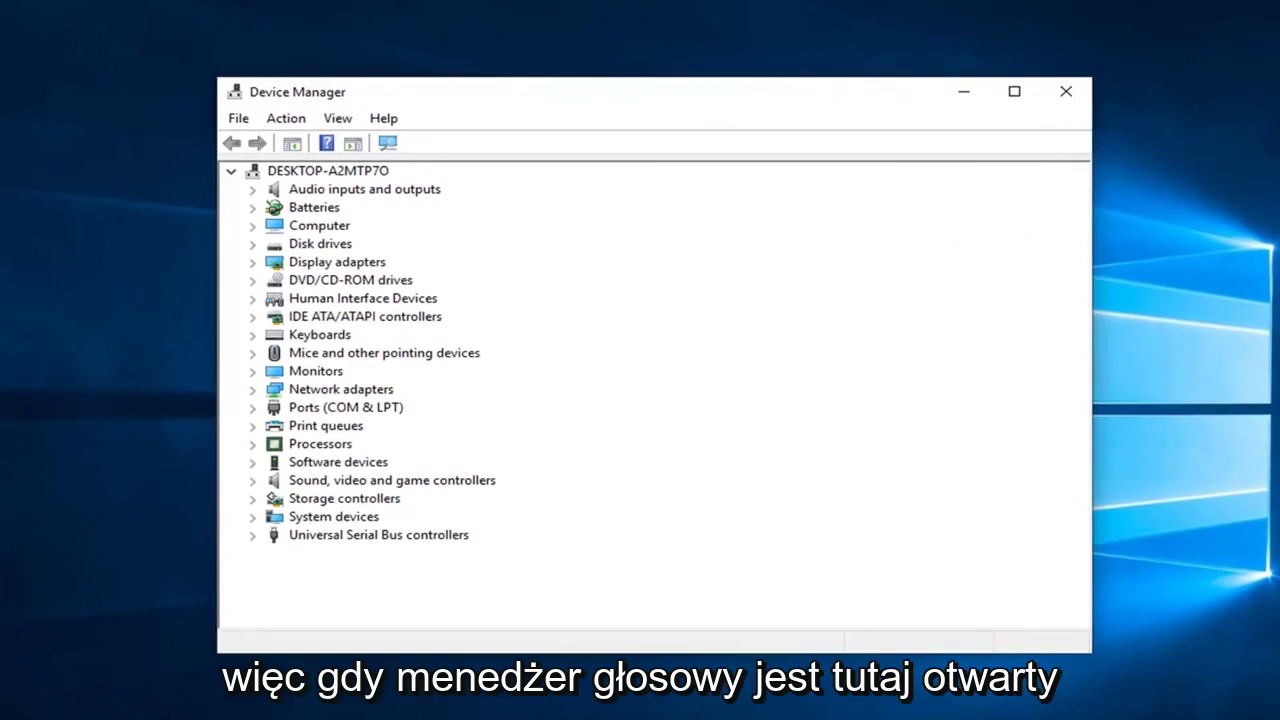
Step: Disable the High Definition Audio Device under Sound, video and game controllers and confirm the action
left_click(251, 482)
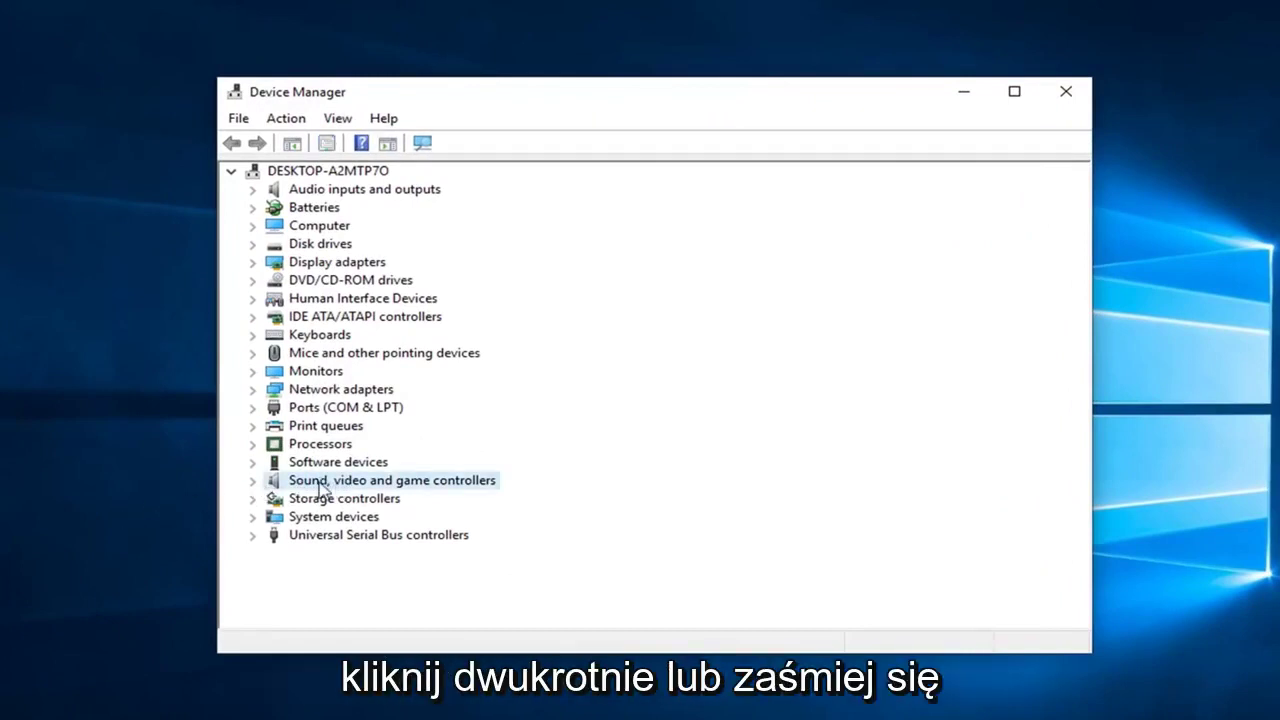
left_click(253, 481)
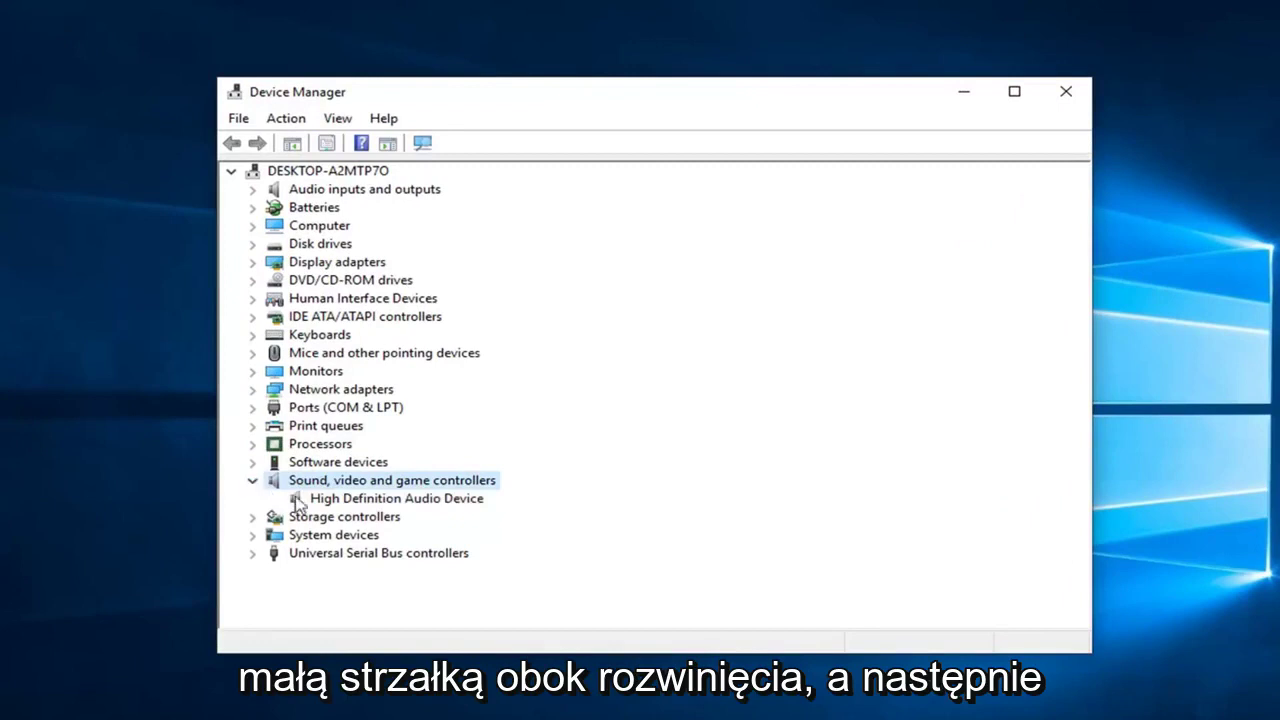
left_click(345, 500)
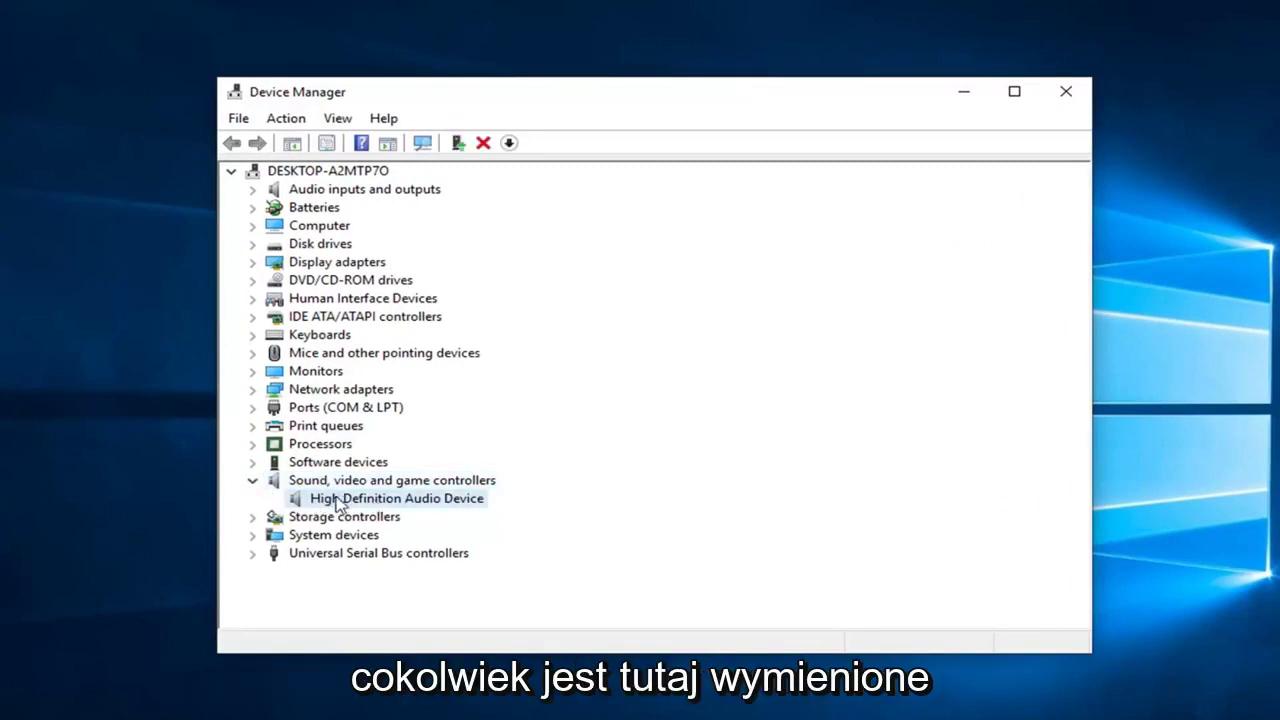
right_click(336, 506)
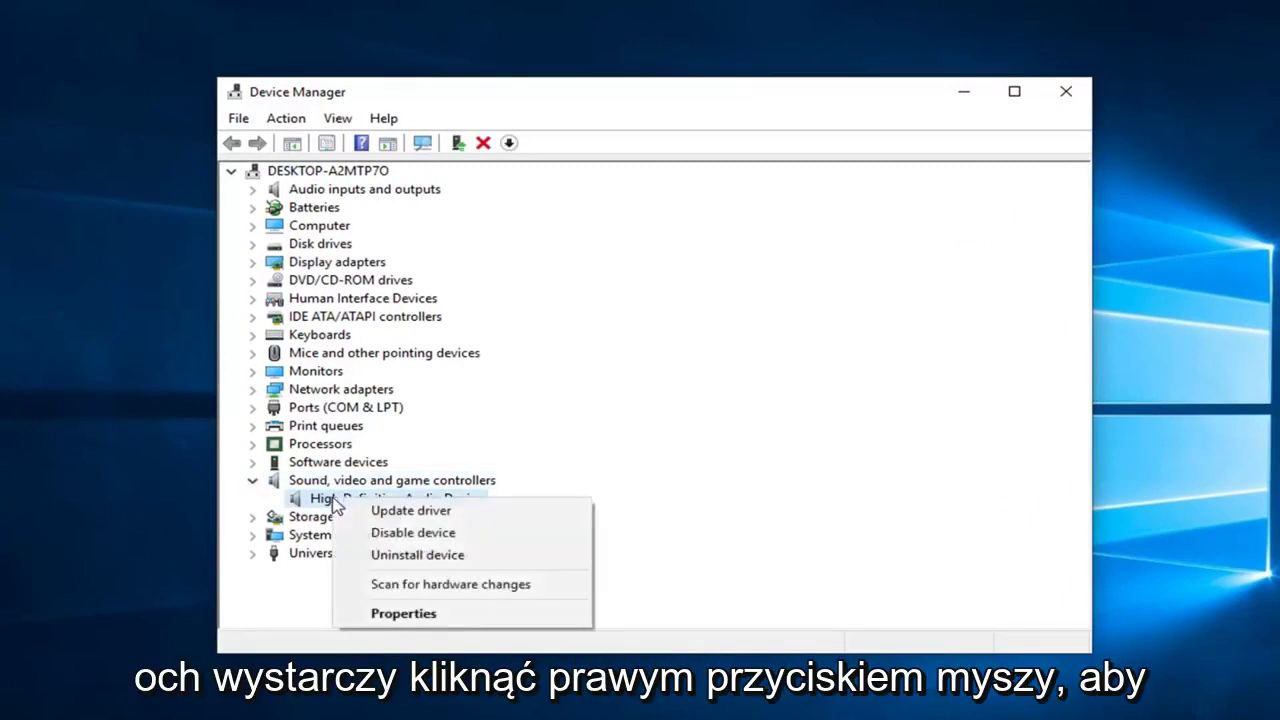
left_click(407, 536)
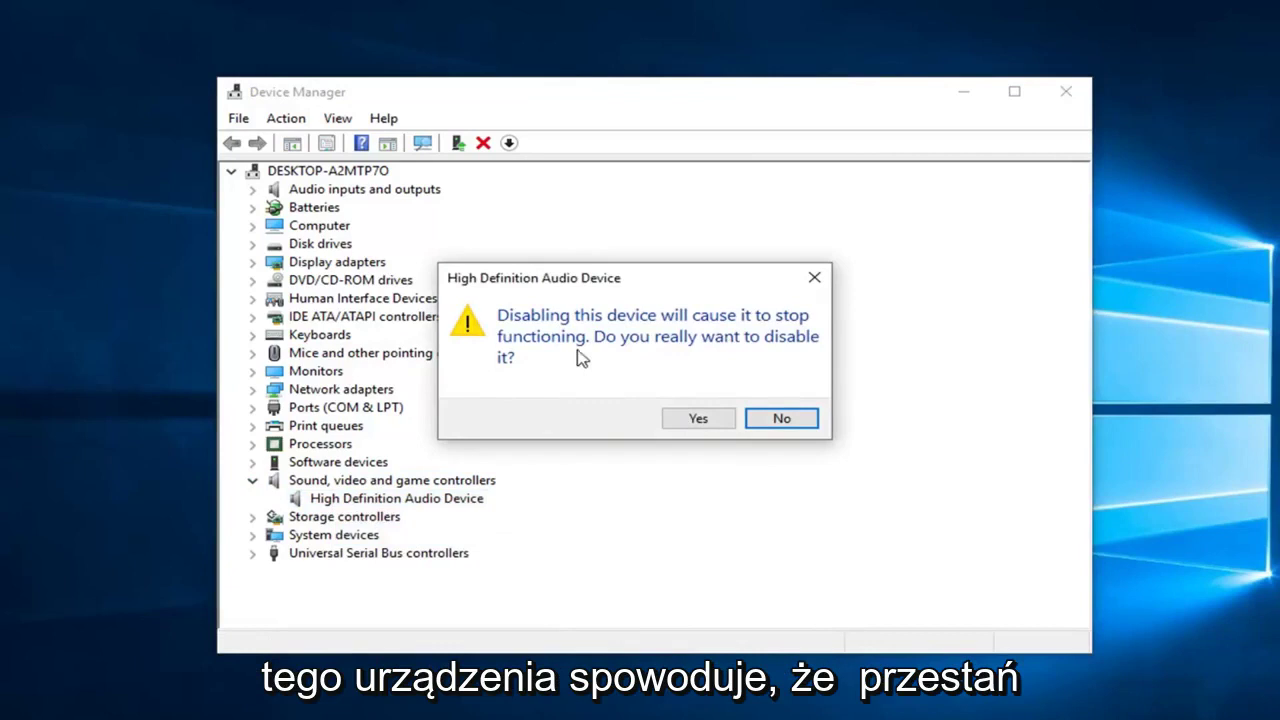
left_click(699, 418)
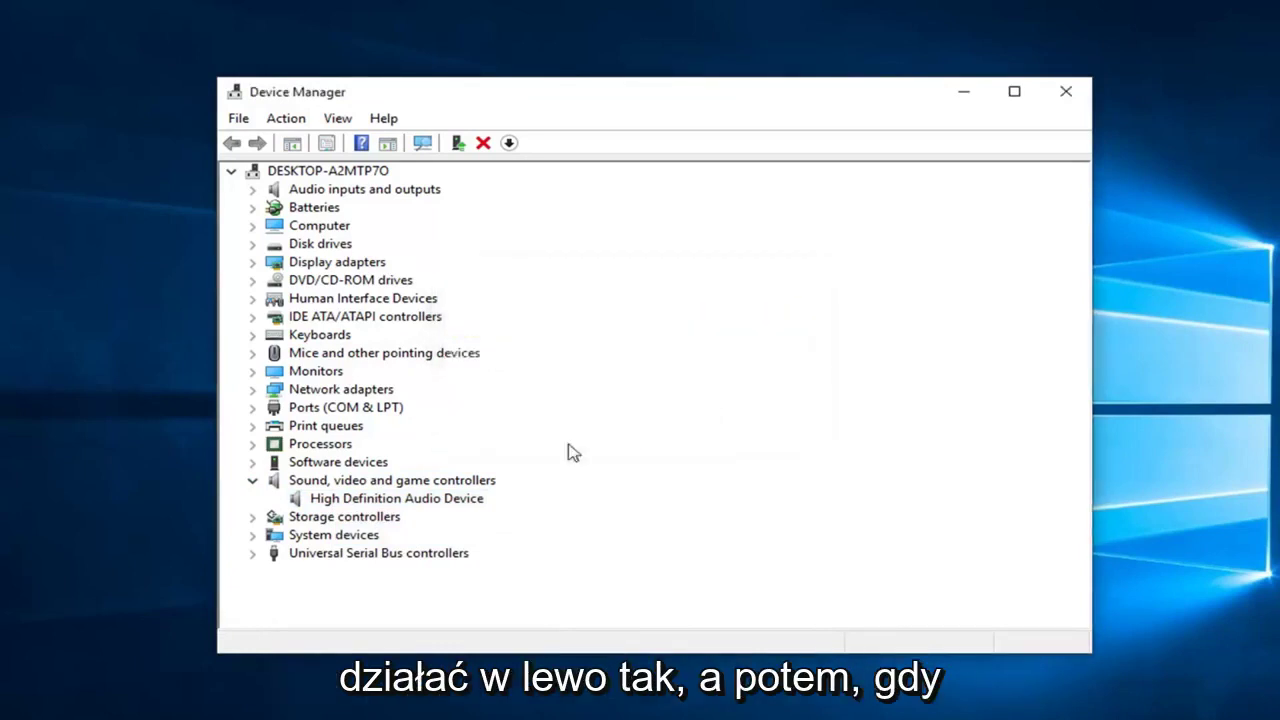
Step: Enable the High Definition Audio Device again and close Device Manager
right_click(366, 505)
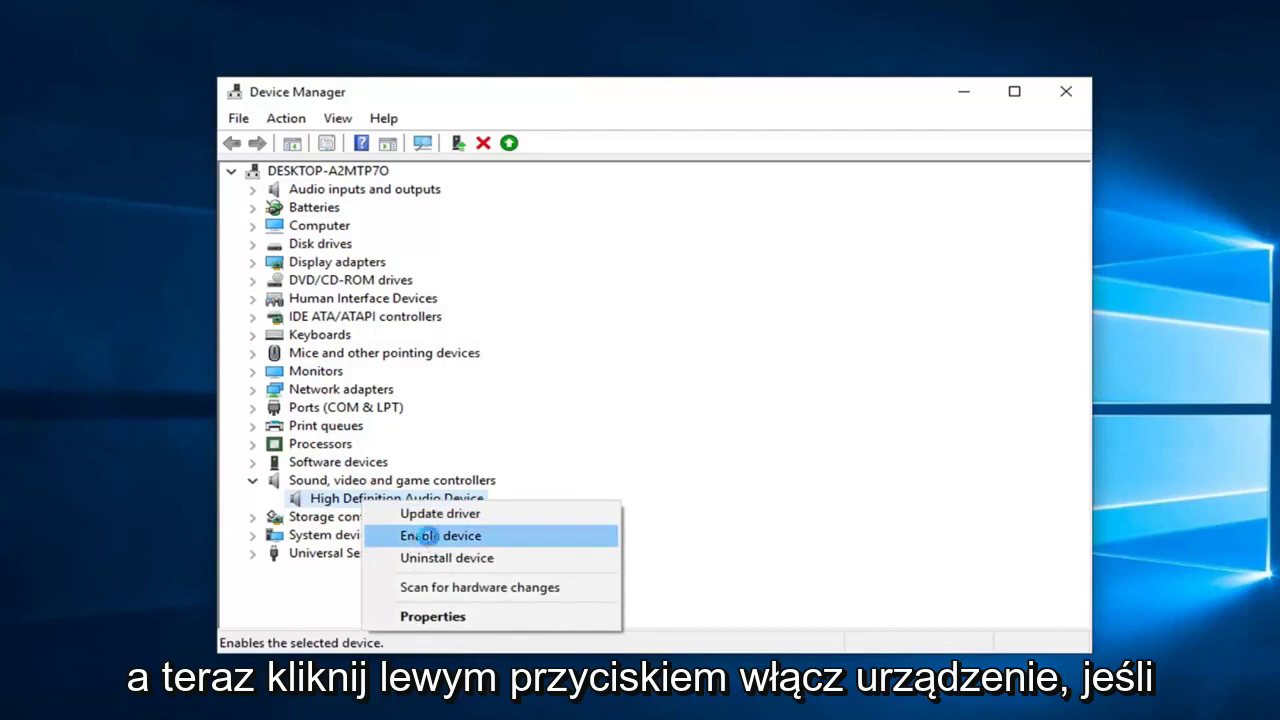
left_click(420, 536)
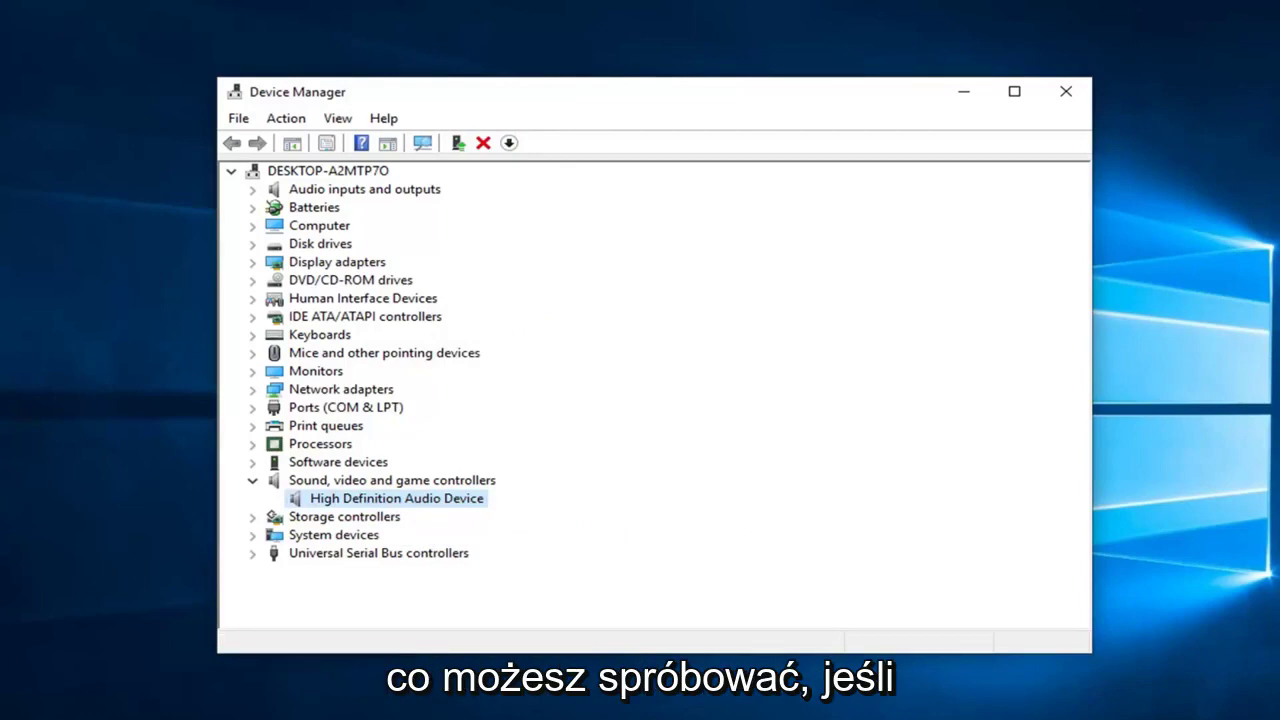
left_click(1066, 91)
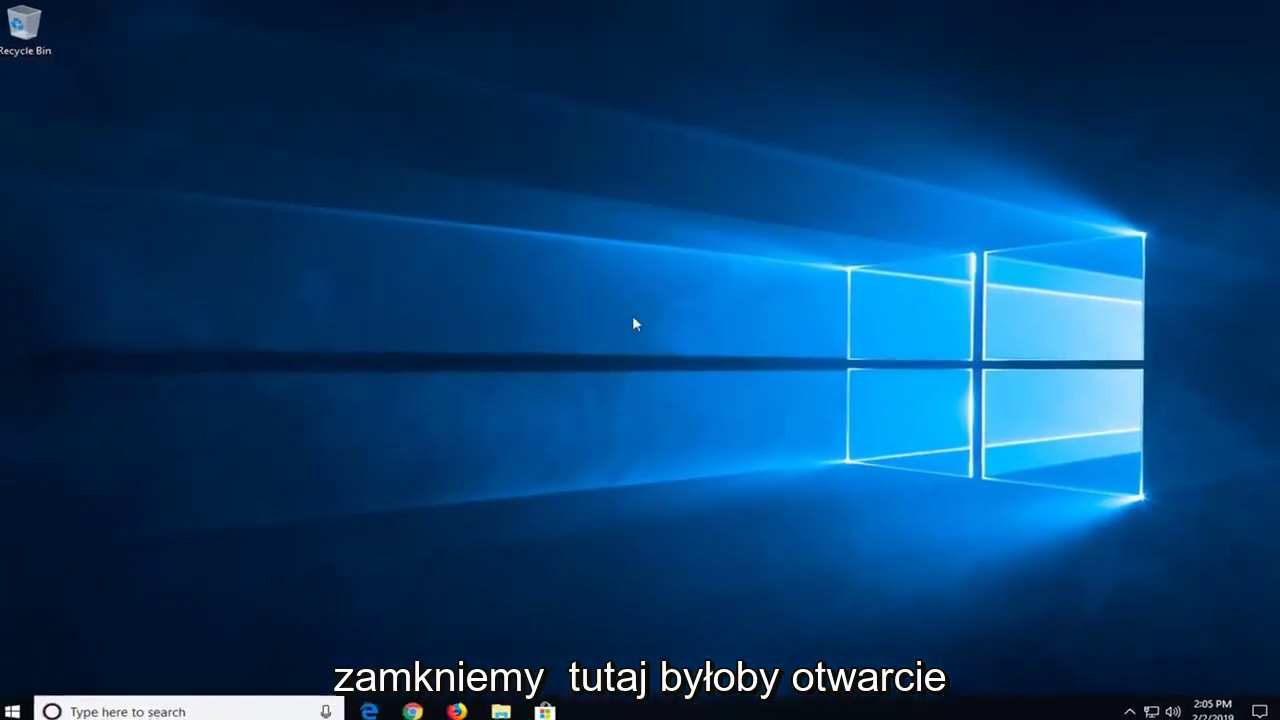
Step: Open the Run dialog from a Windows search and run mmsys.cpl to open the Sound settings
left_click(12, 710)
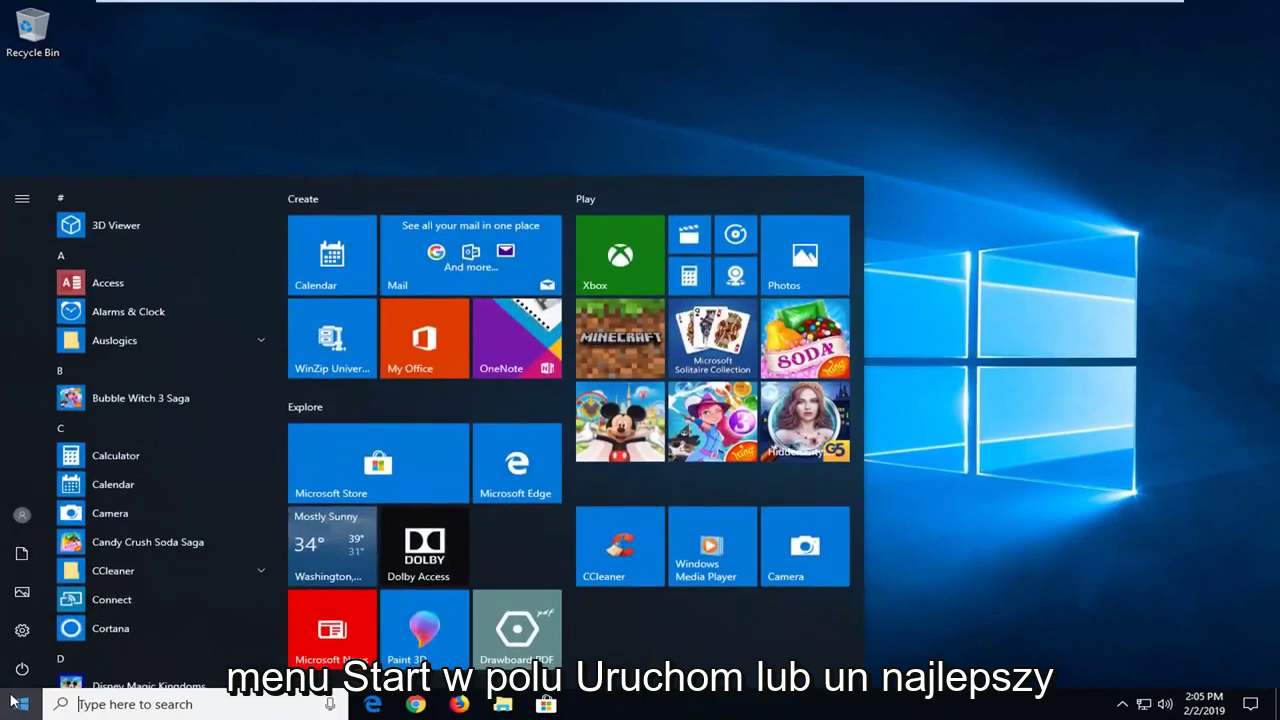
type("run")
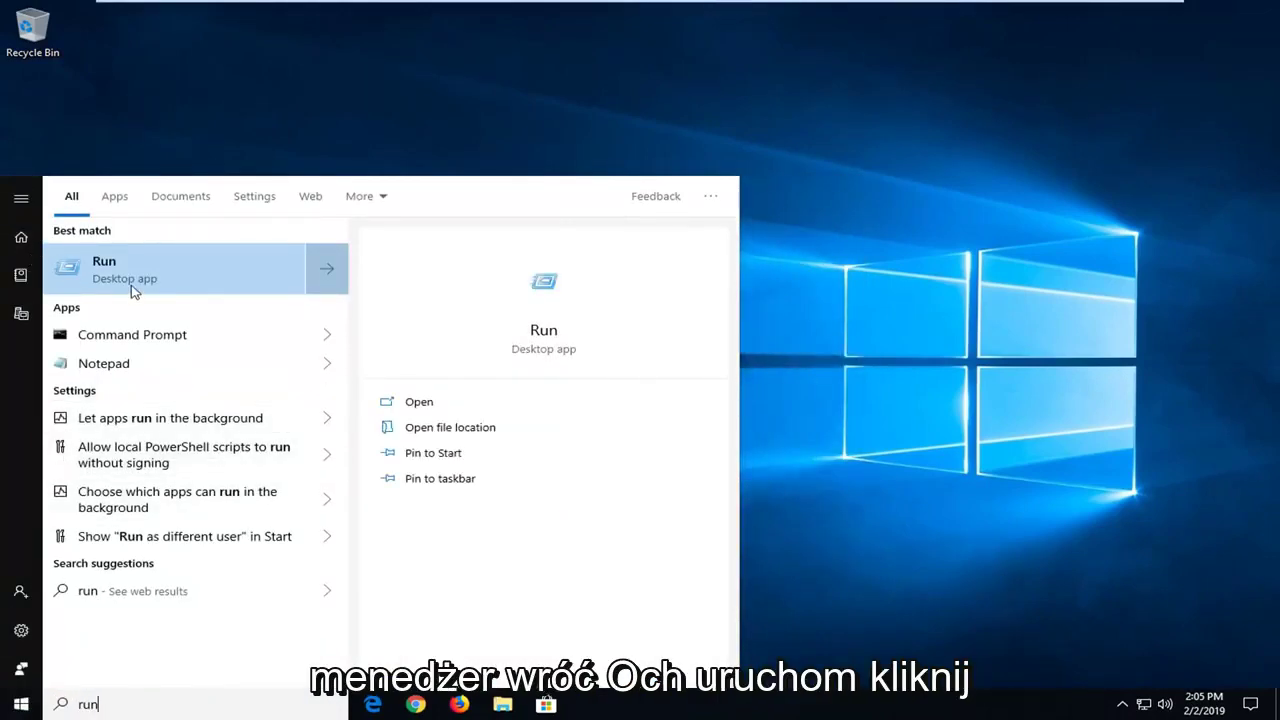
left_click(150, 281)
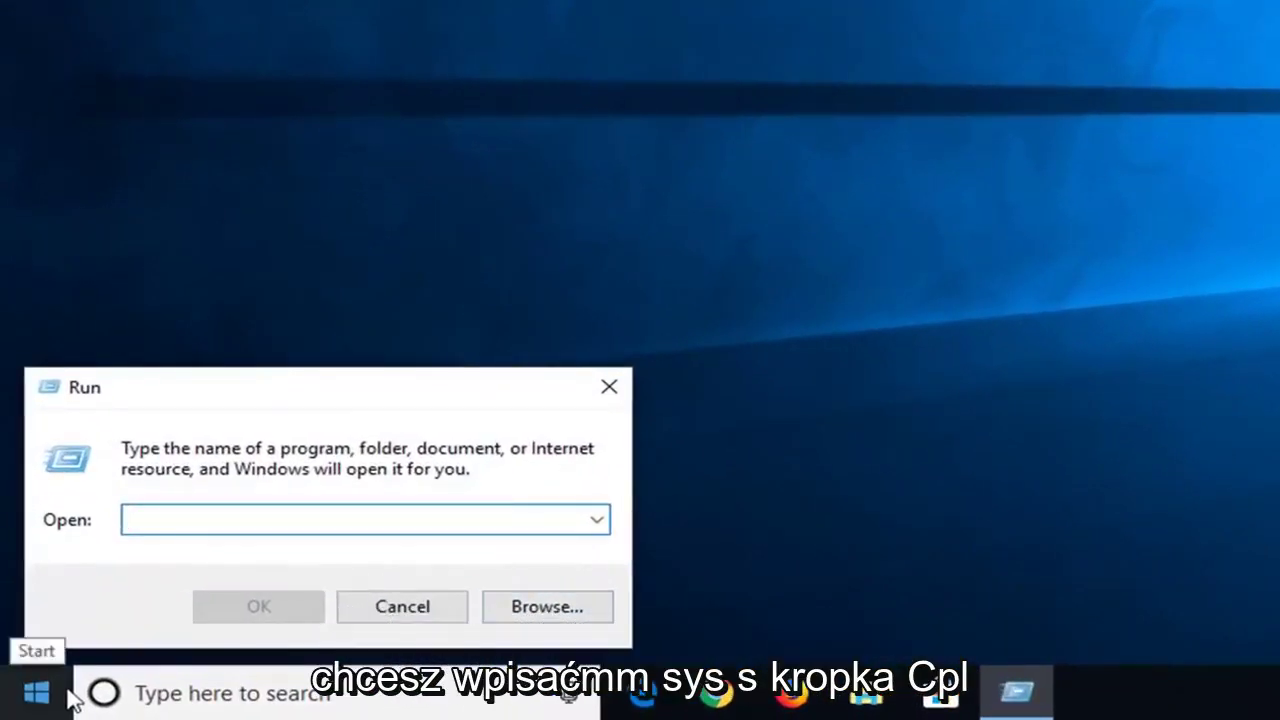
type("mm")
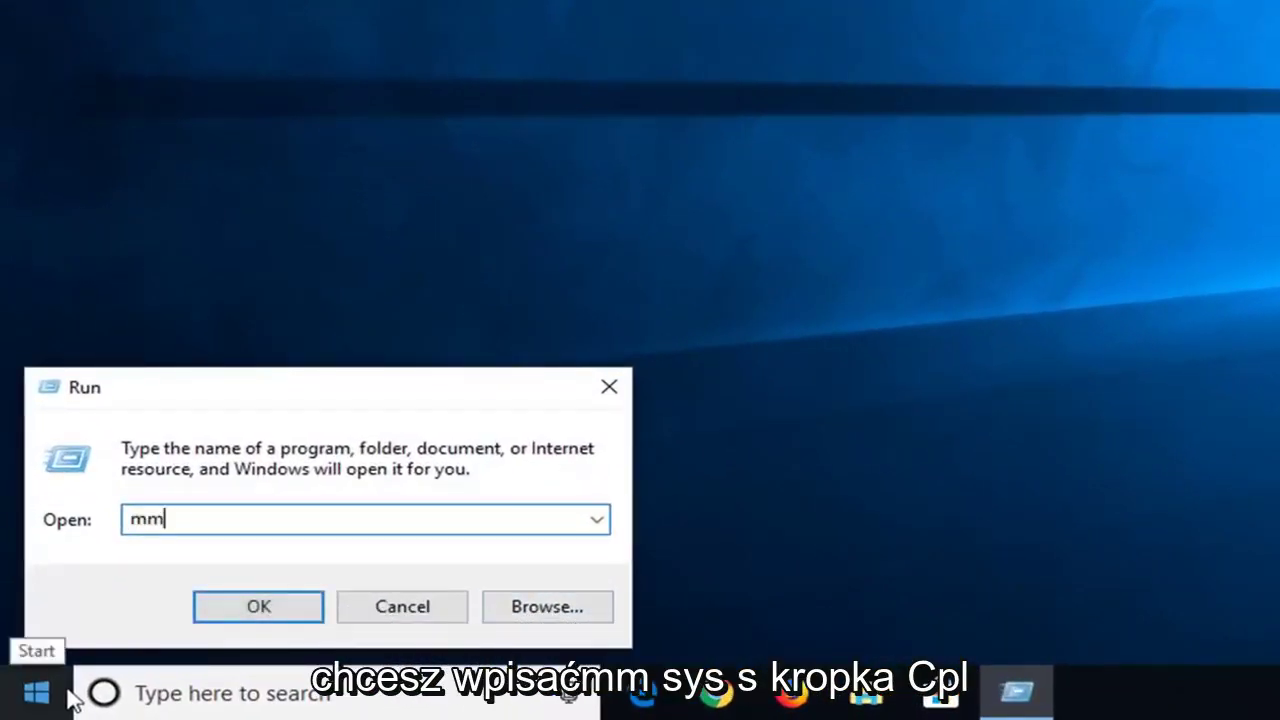
type("sys.cpl")
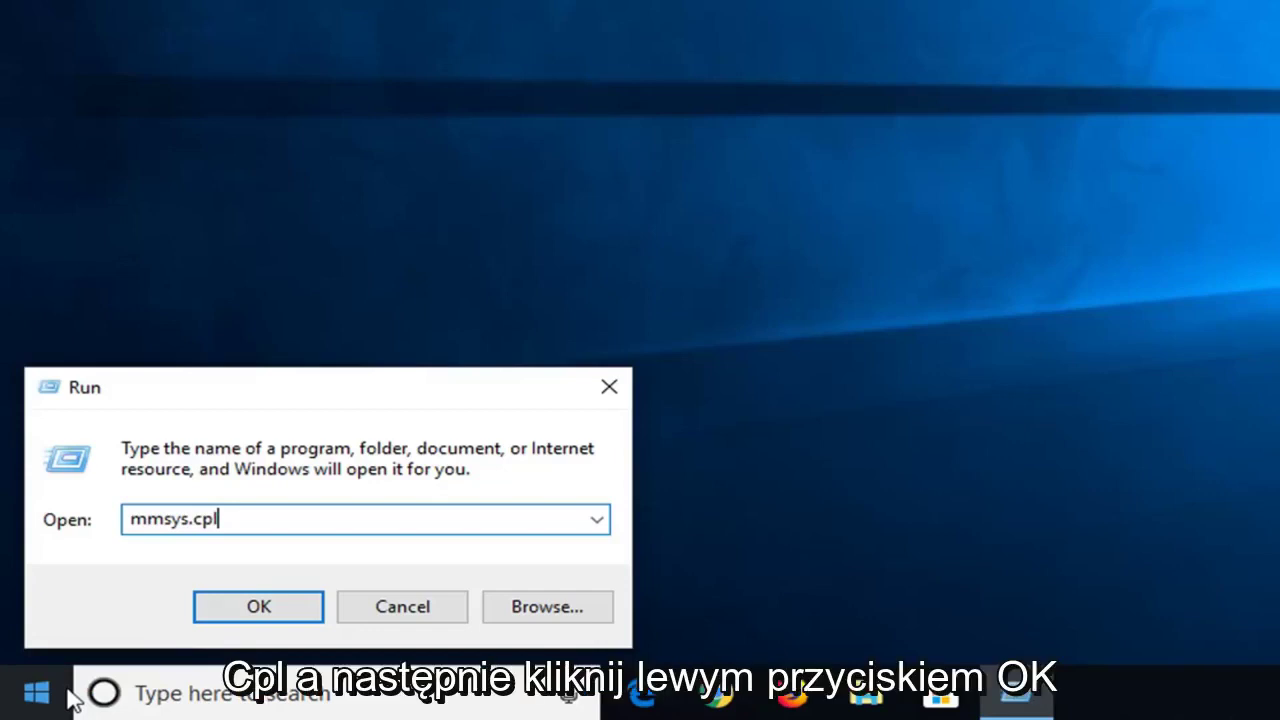
left_click(264, 610)
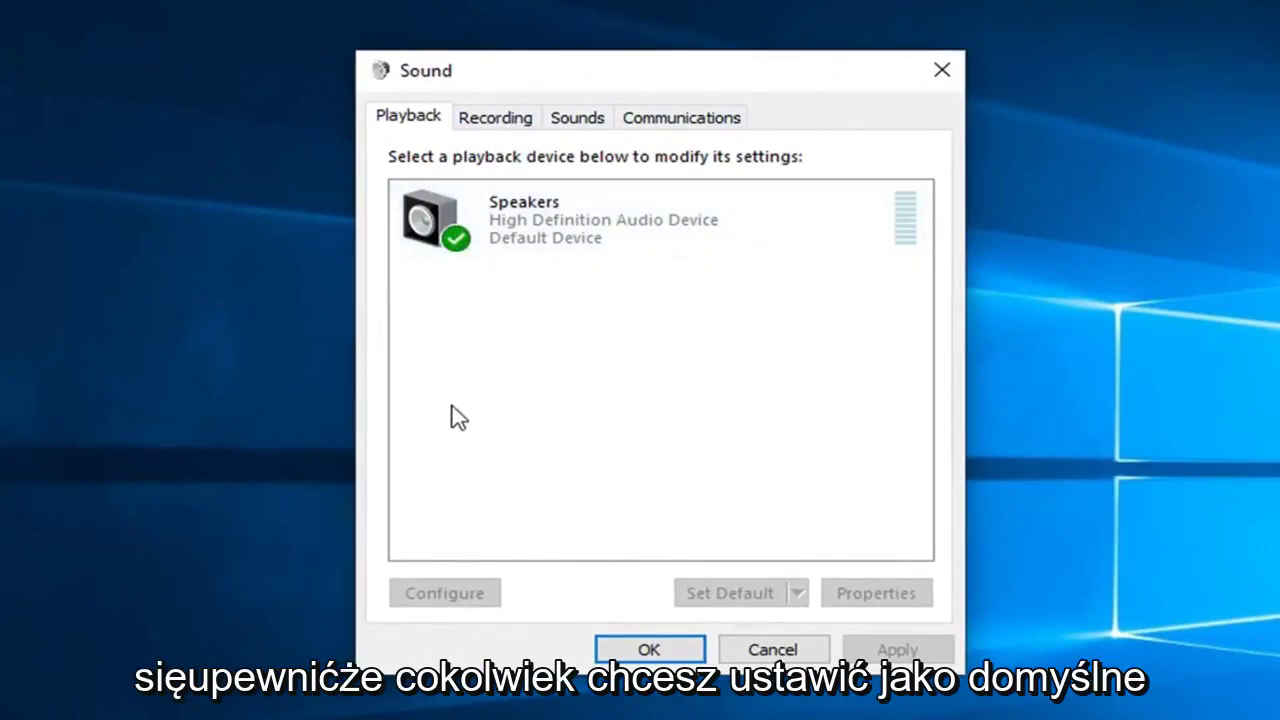
Step: Check which playback and recording devices are set as default, ending with the Speakers playback device selected
left_click(557, 222)
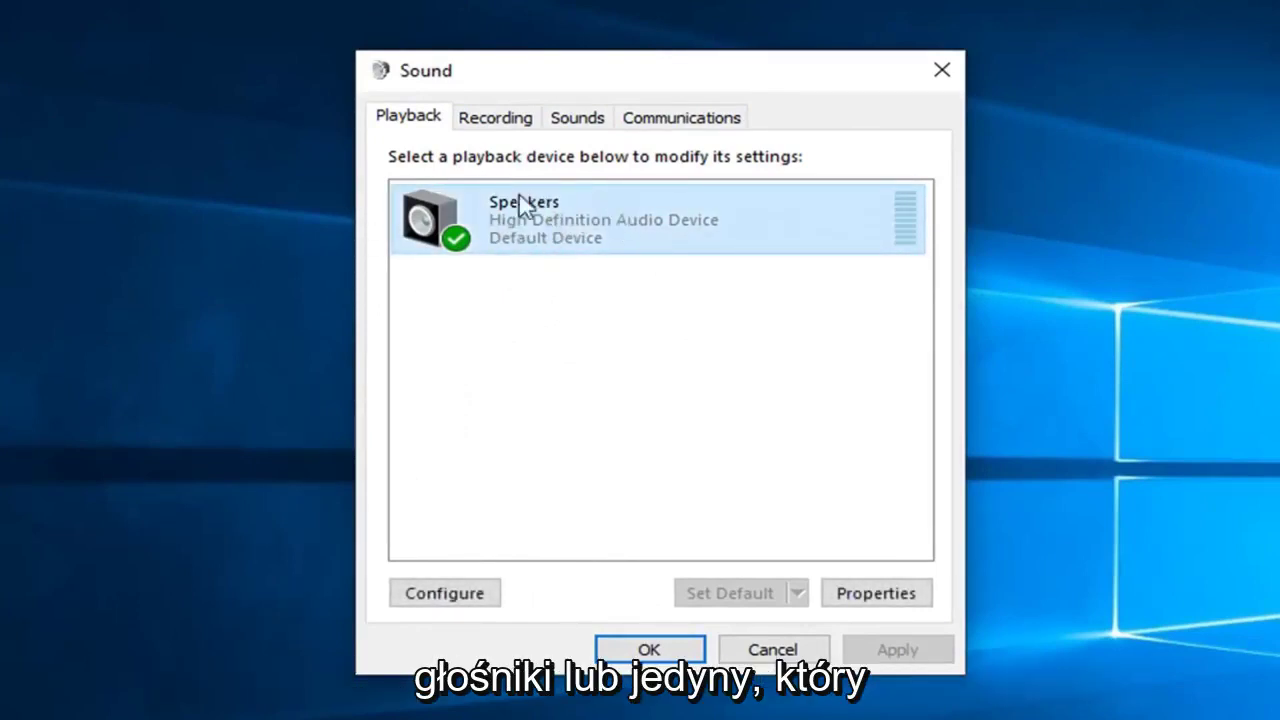
left_click(497, 120)
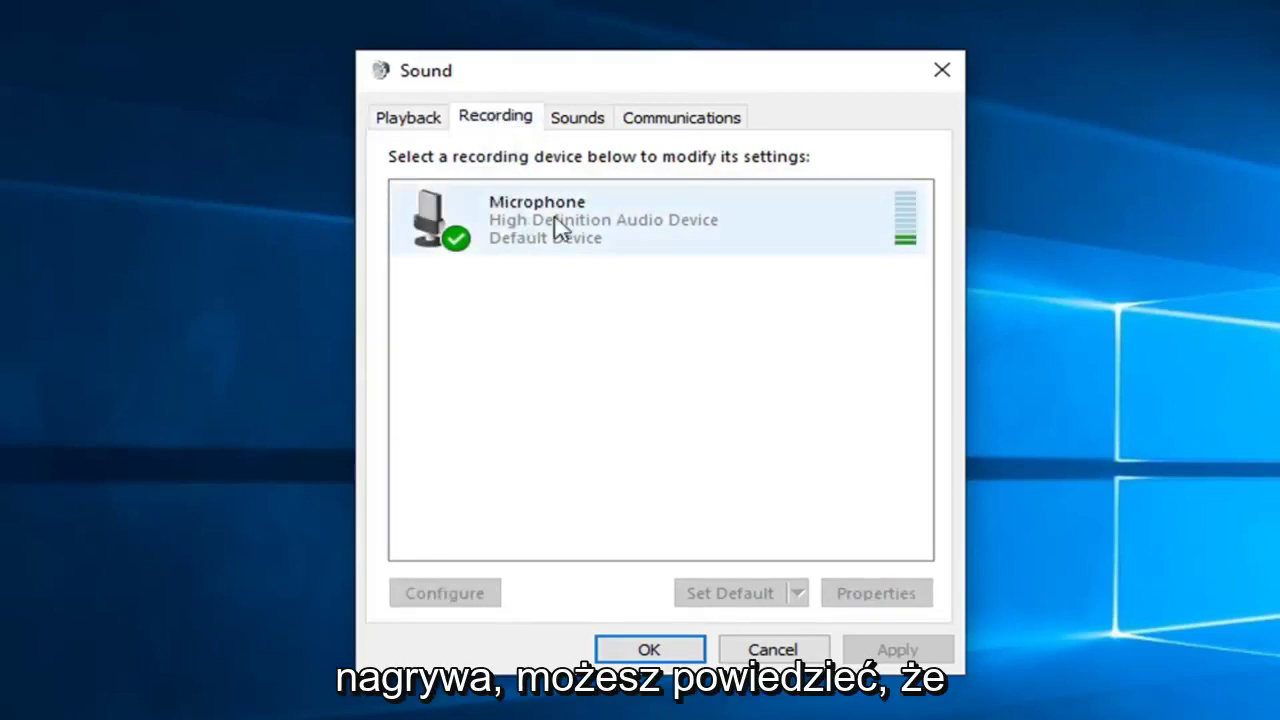
left_click(674, 236)
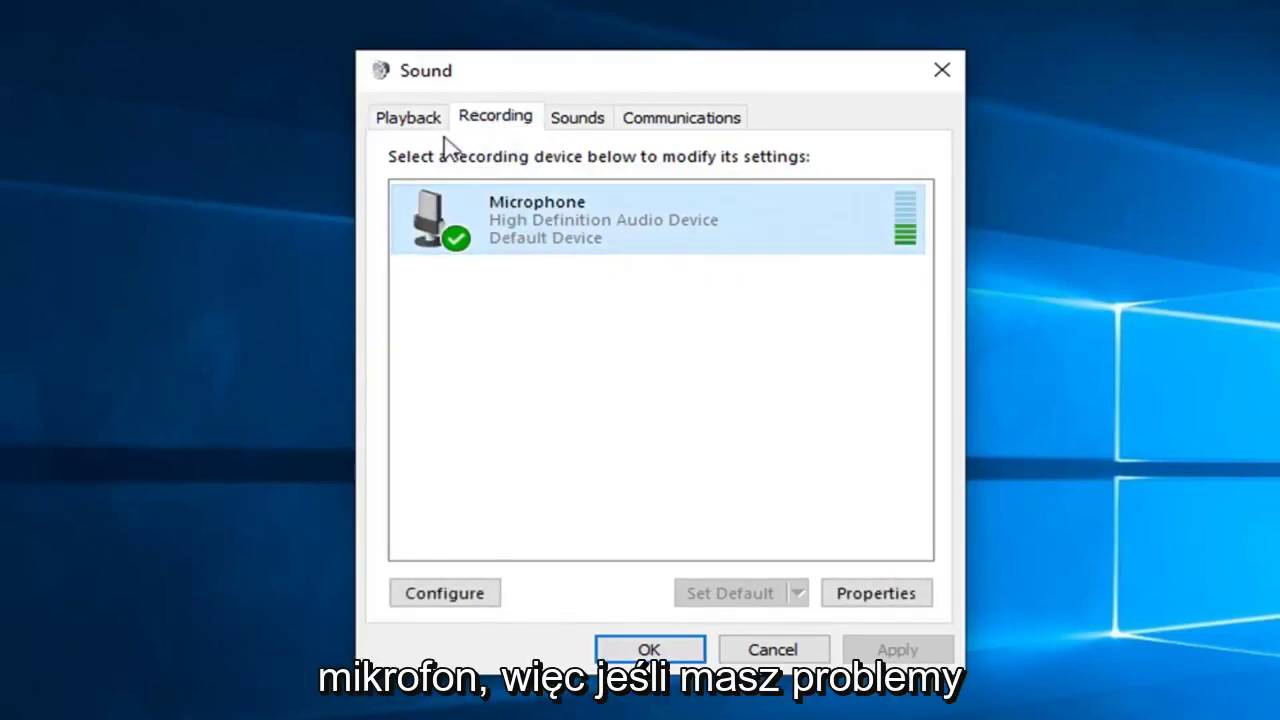
left_click(410, 132)
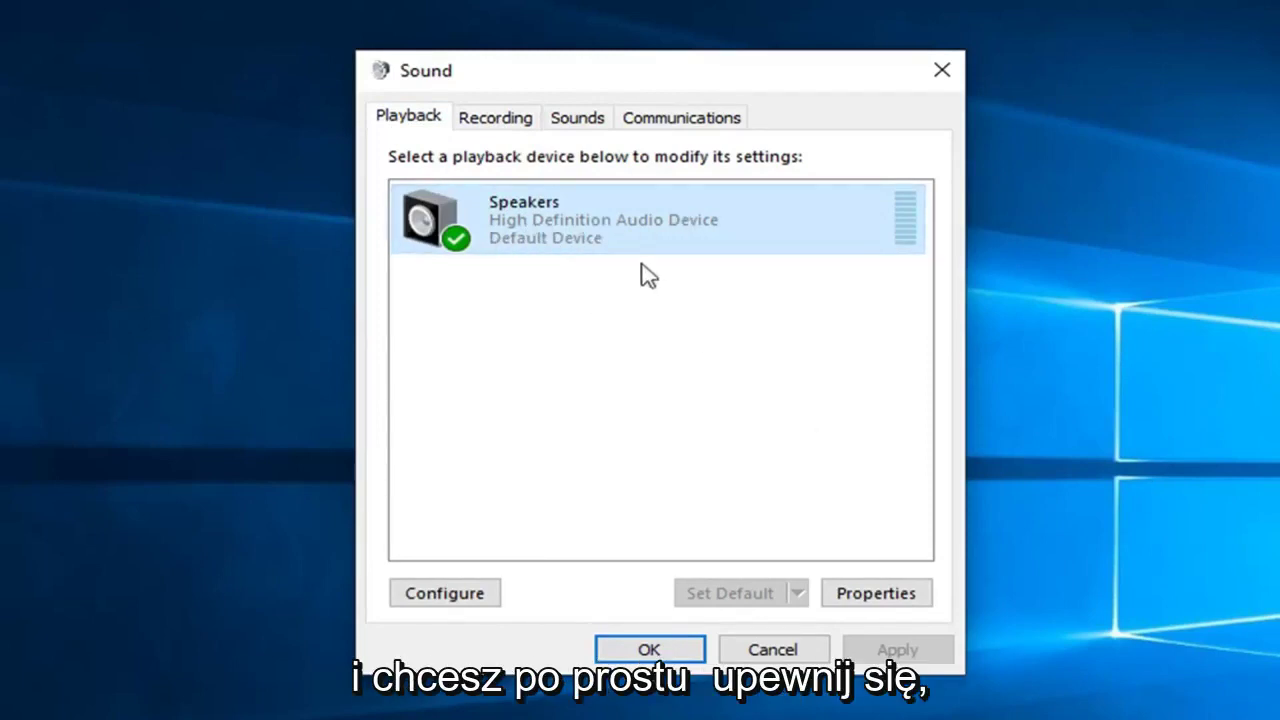
left_click(590, 280)
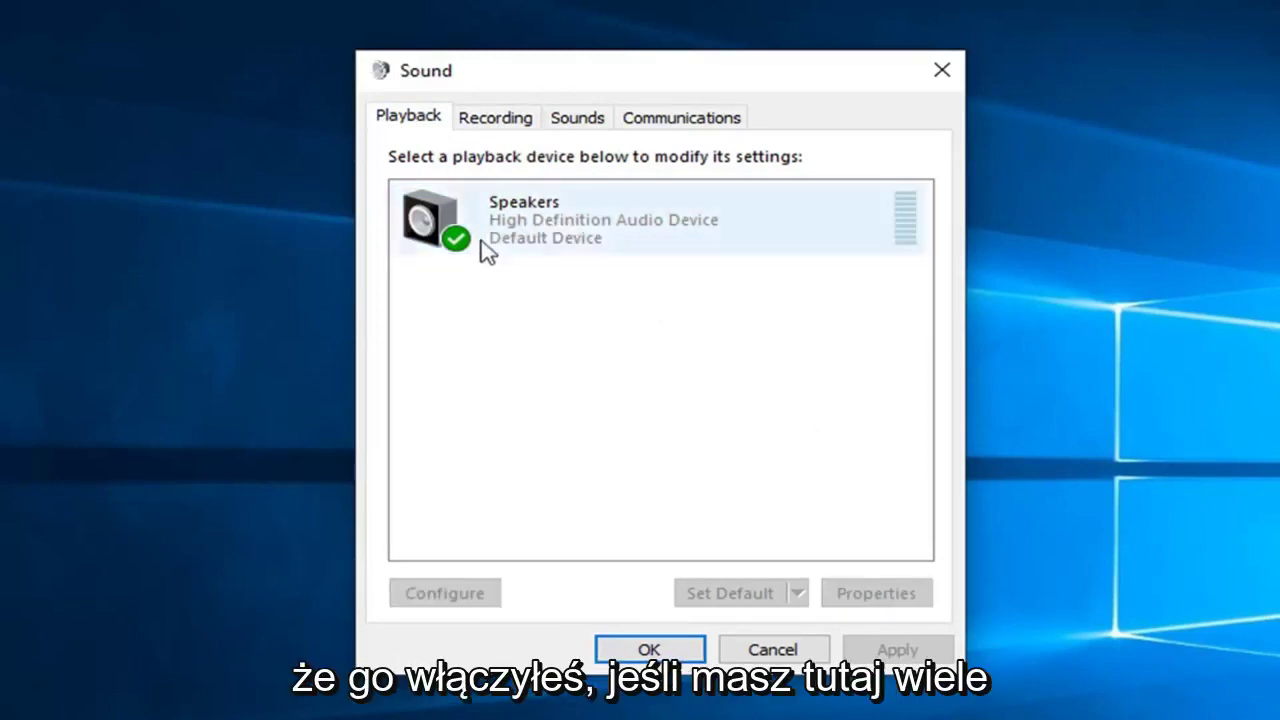
left_click(535, 222)
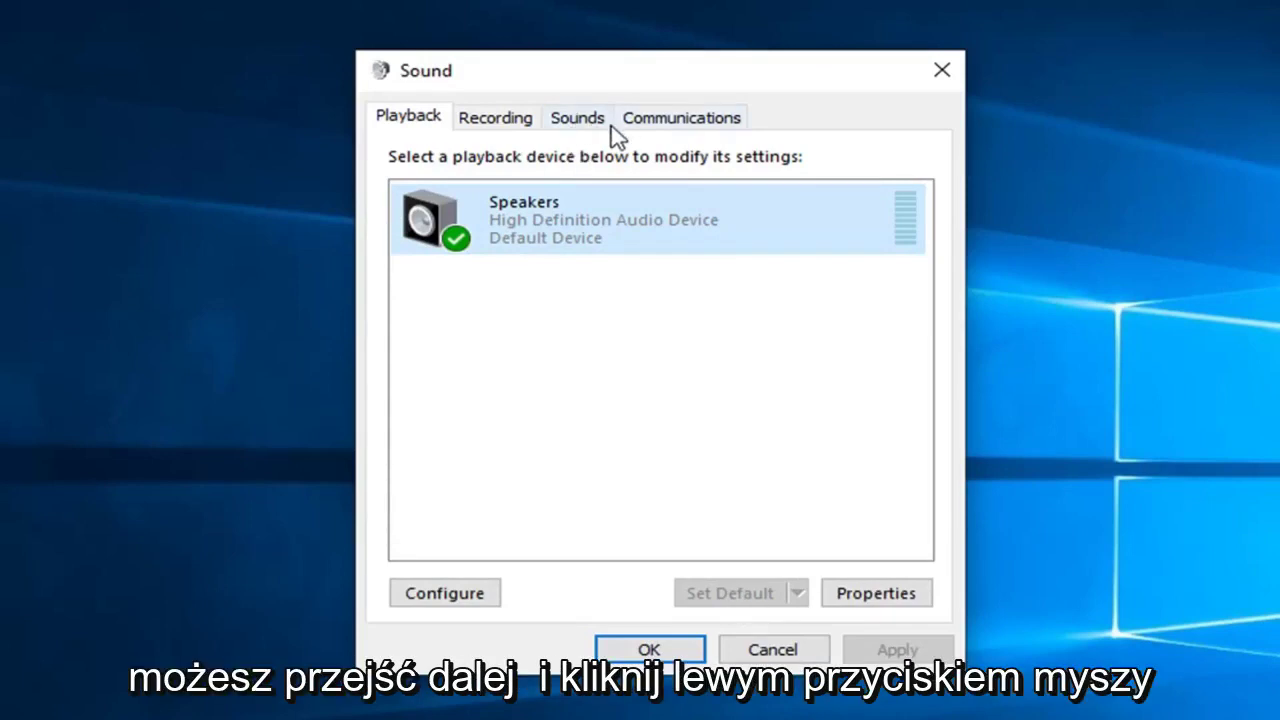
Step: Open the properties of the Speakers playback device and show its advanced settings
left_click(877, 594)
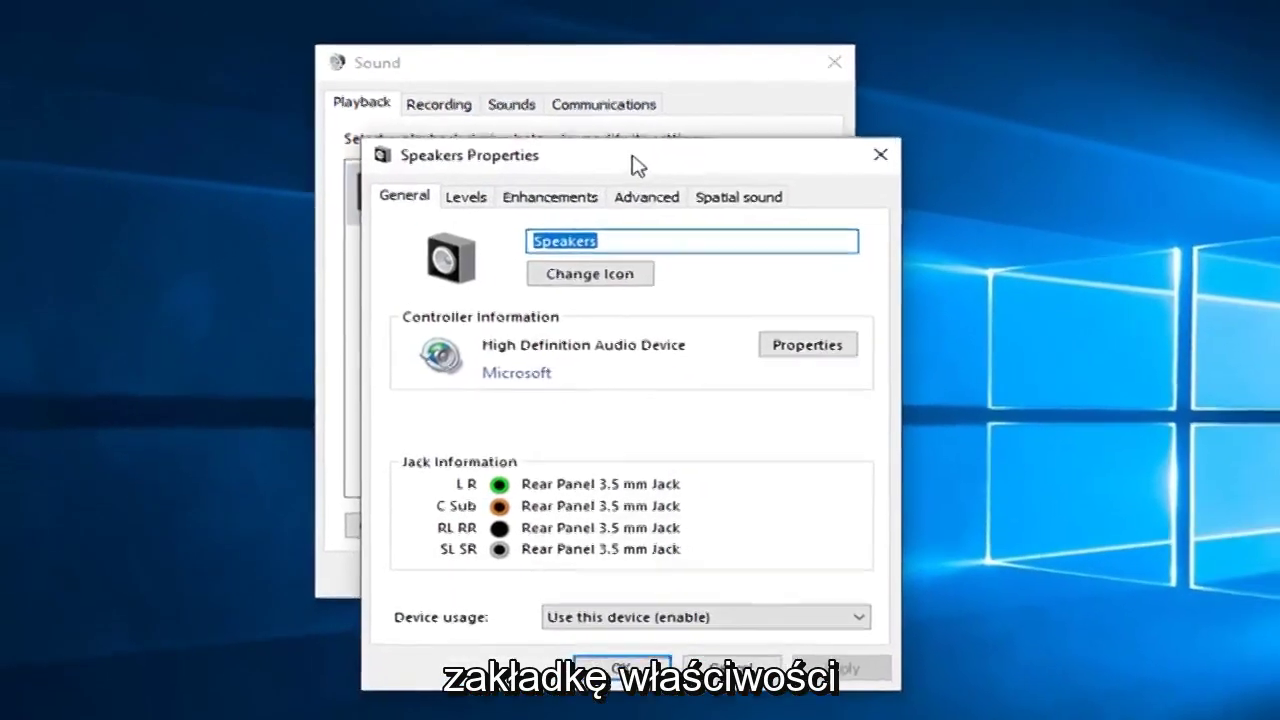
left_click_drag(680, 172, 709, 391)
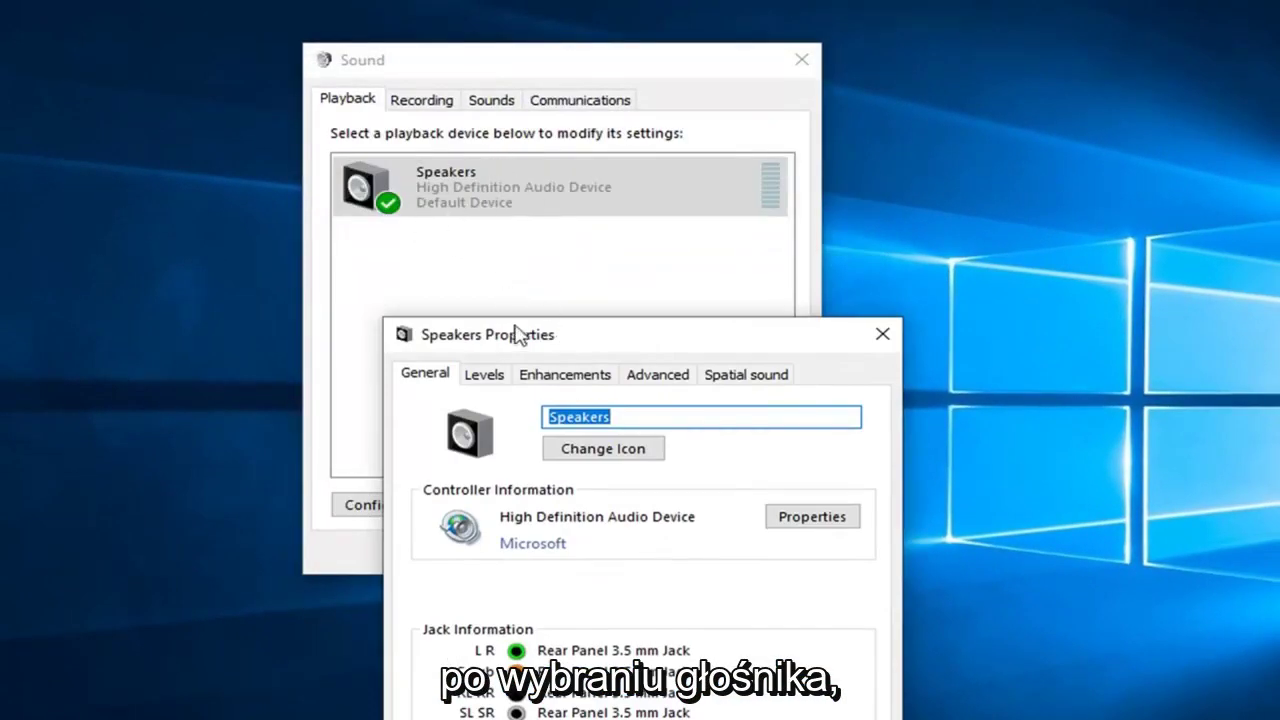
left_click_drag(535, 345, 488, 95)
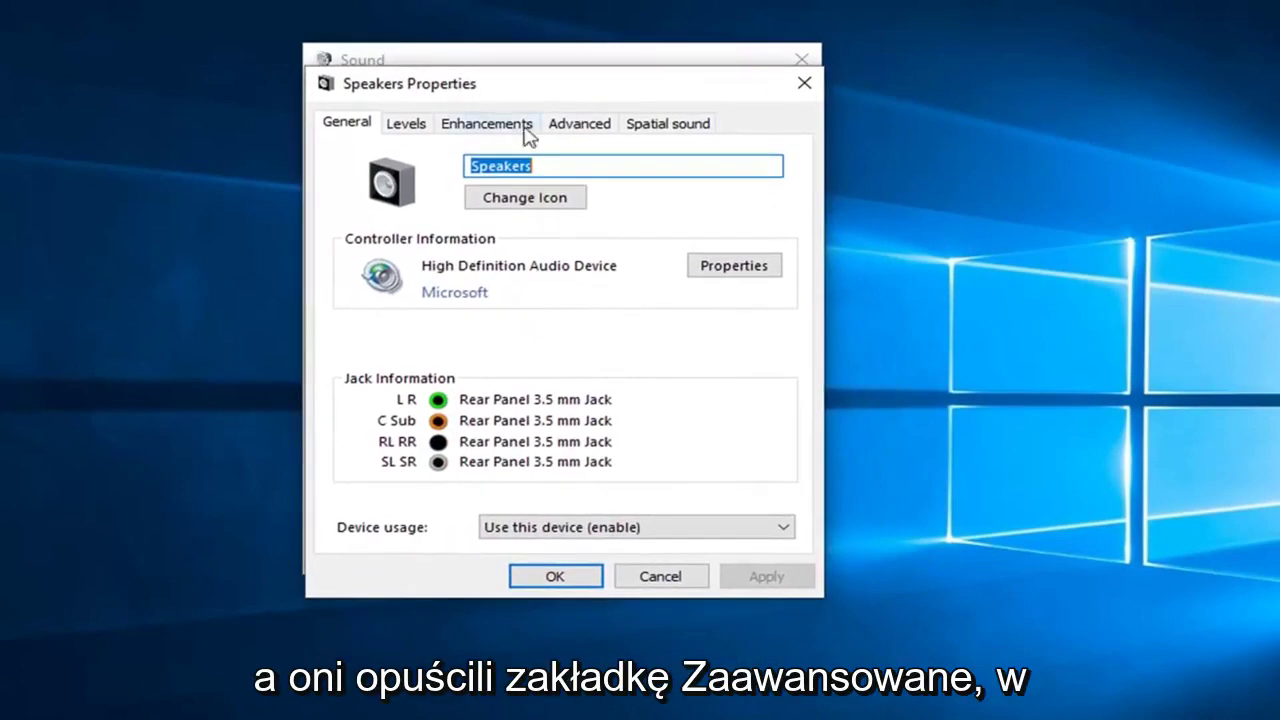
left_click(571, 137)
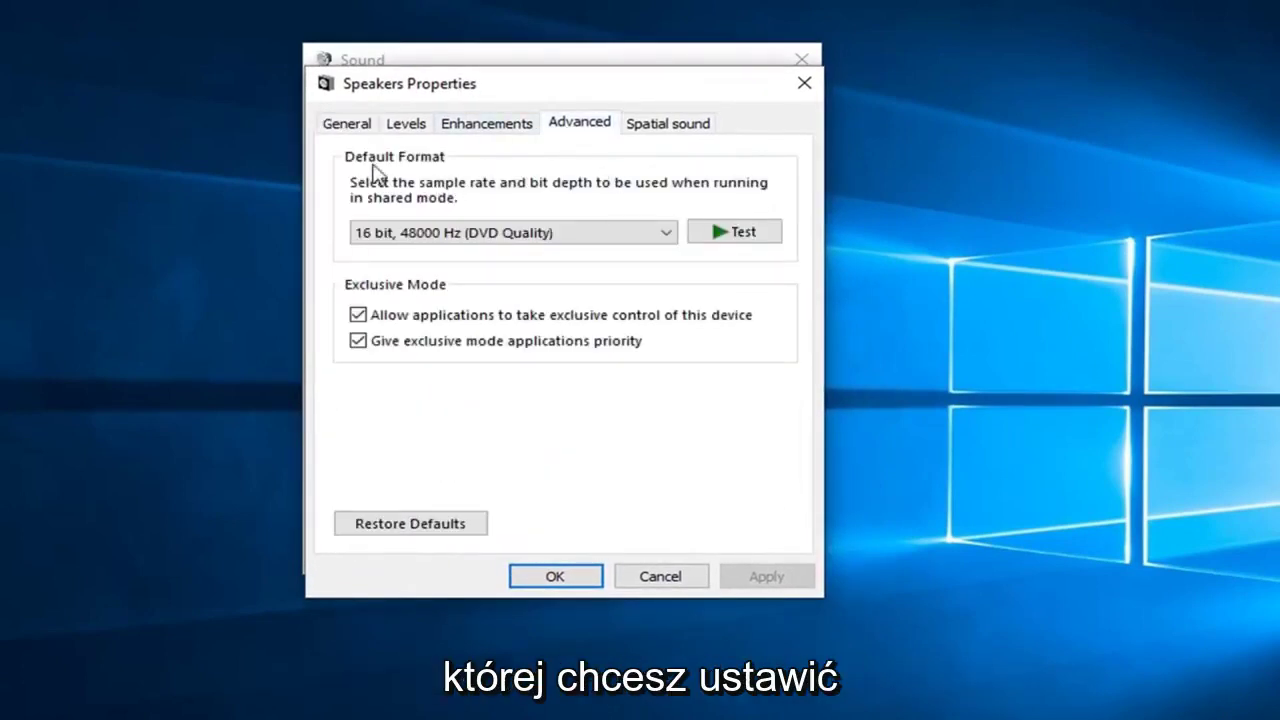
Step: Examine the sample rate and bit depth choices for the Speakers' default format, and close both sound dialogs
left_click(452, 236)
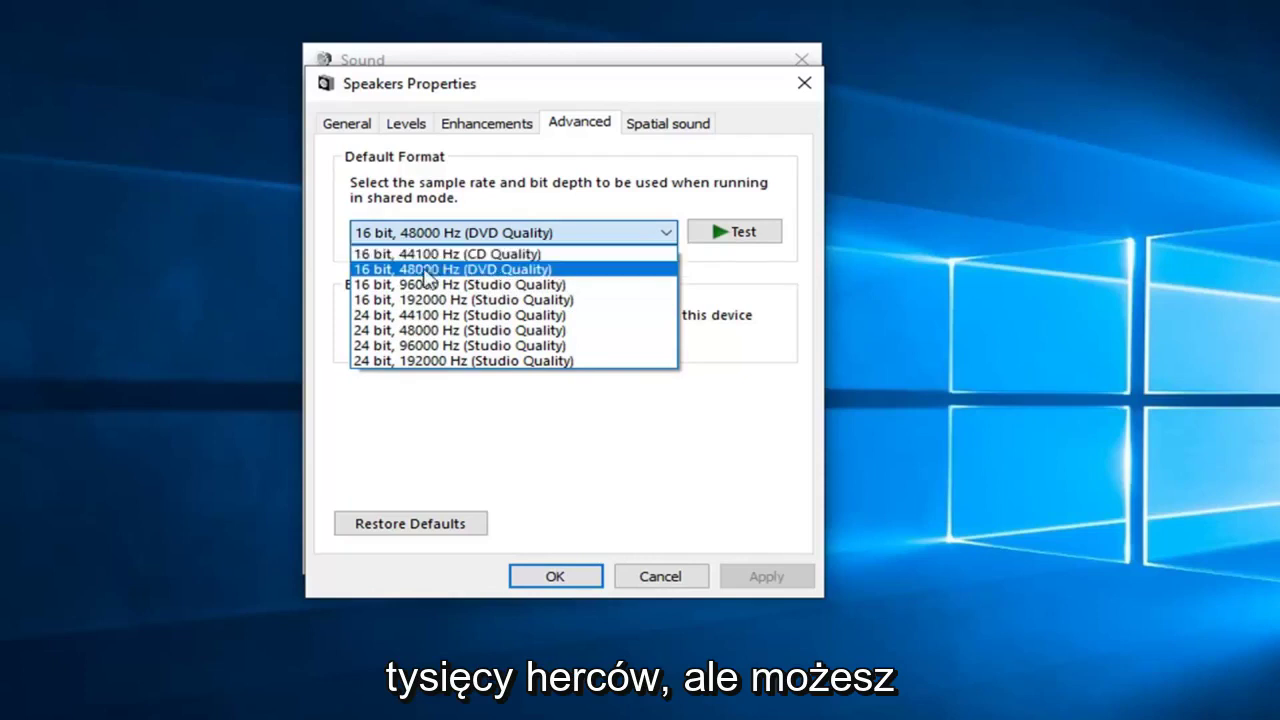
left_click(583, 193)
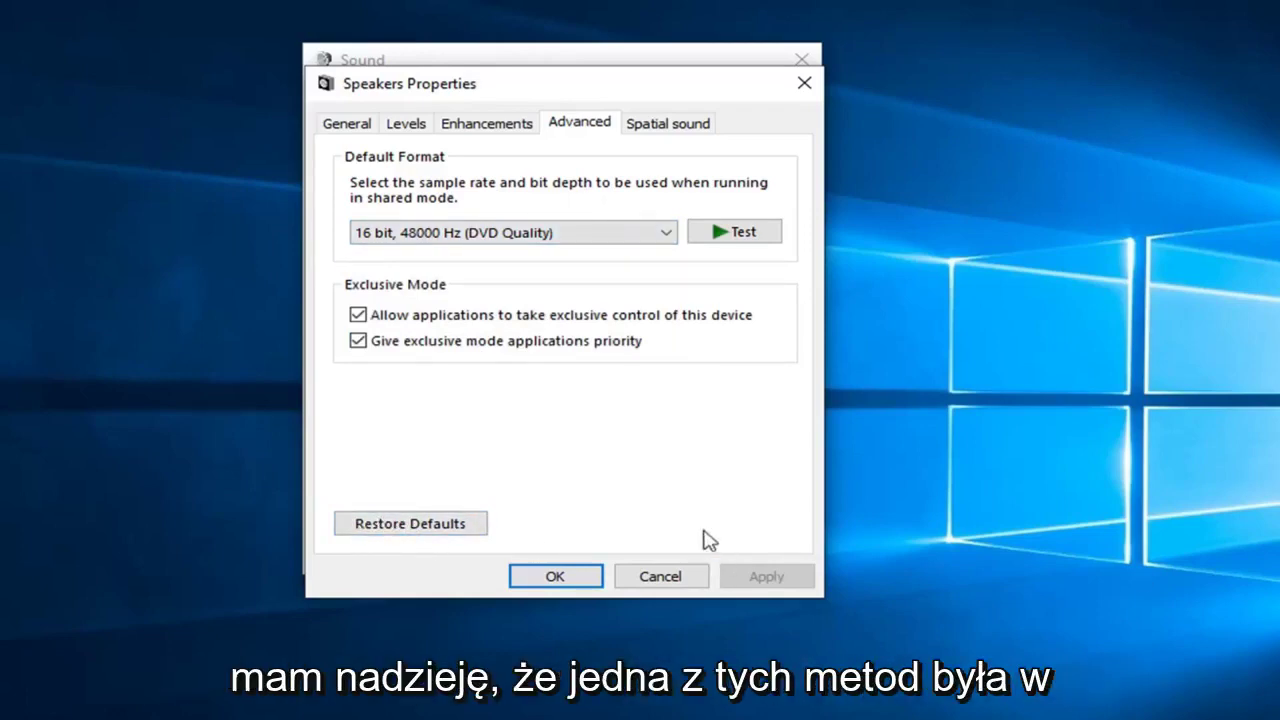
left_click(551, 575)
left_click(557, 531)
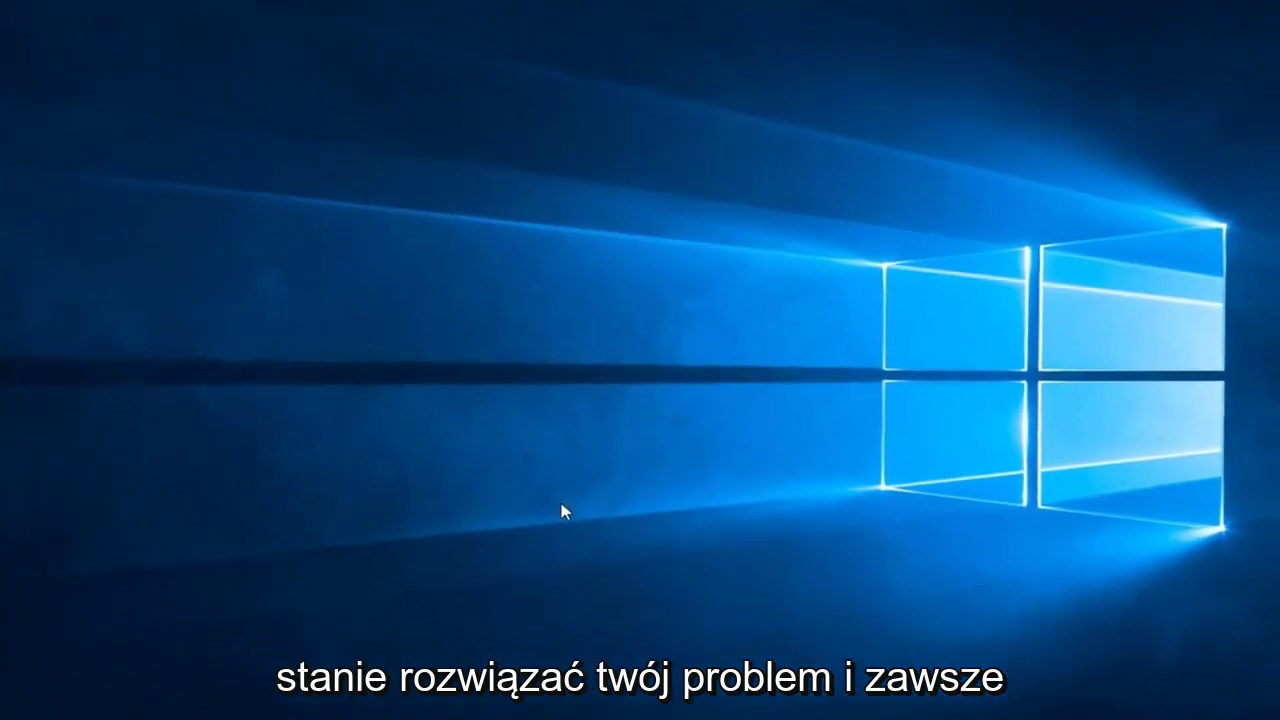